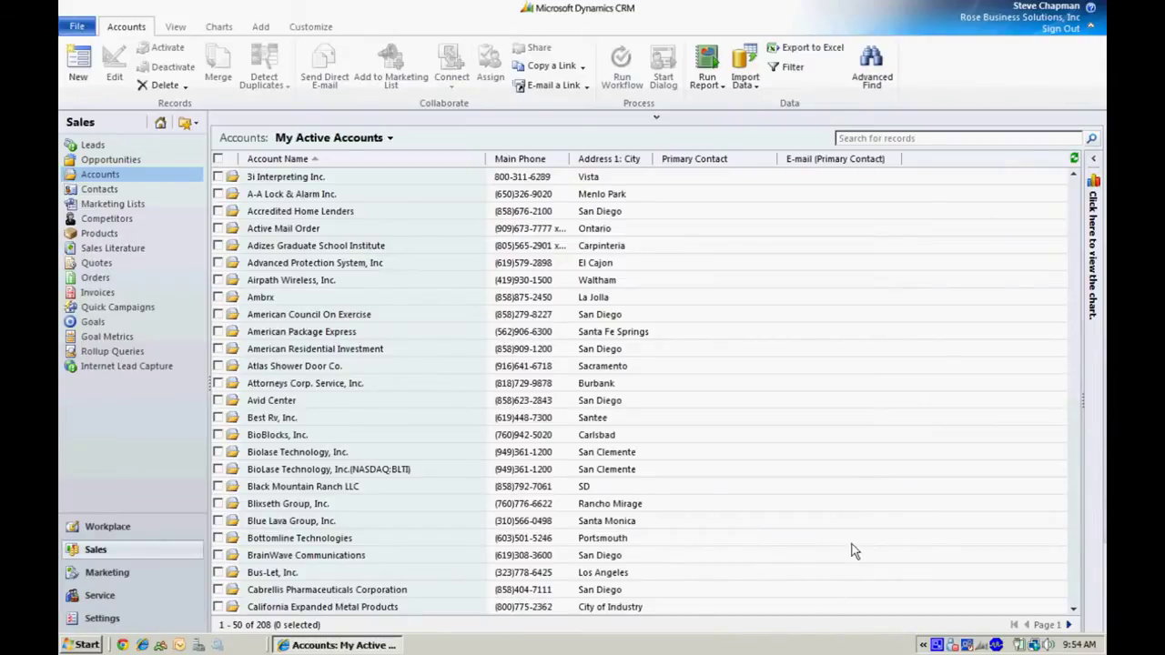
Add the Address 1: Country/Region column to the My Active Accounts query in Advanced Find and display its results
click(874, 72)
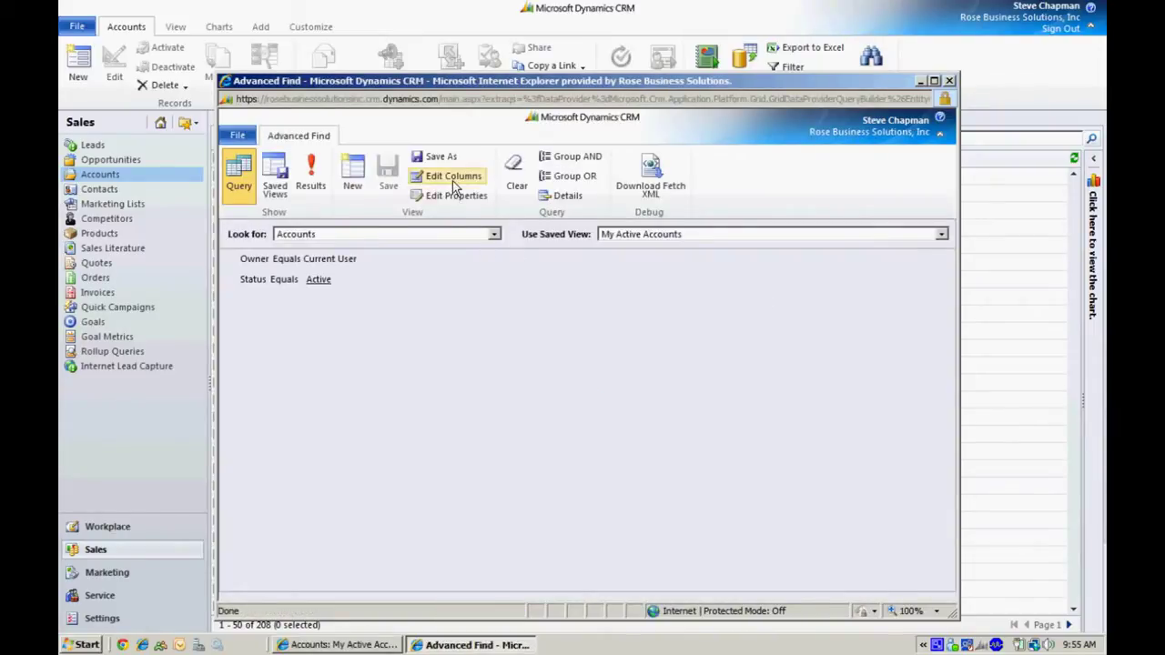
click(455, 177)
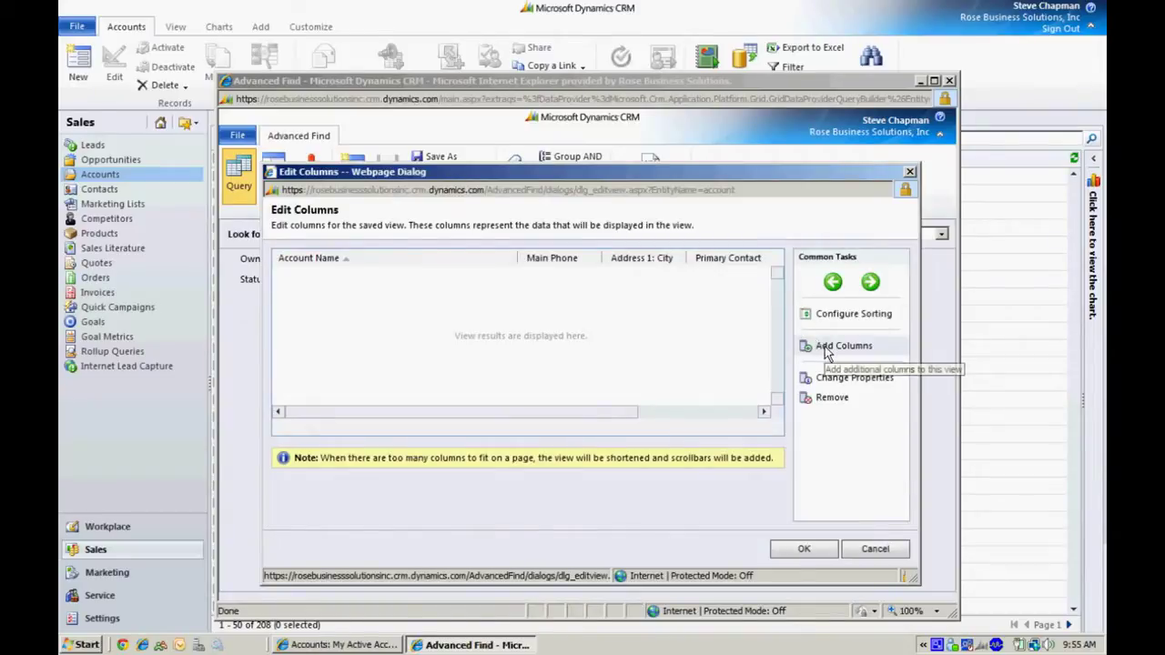
click(827, 348)
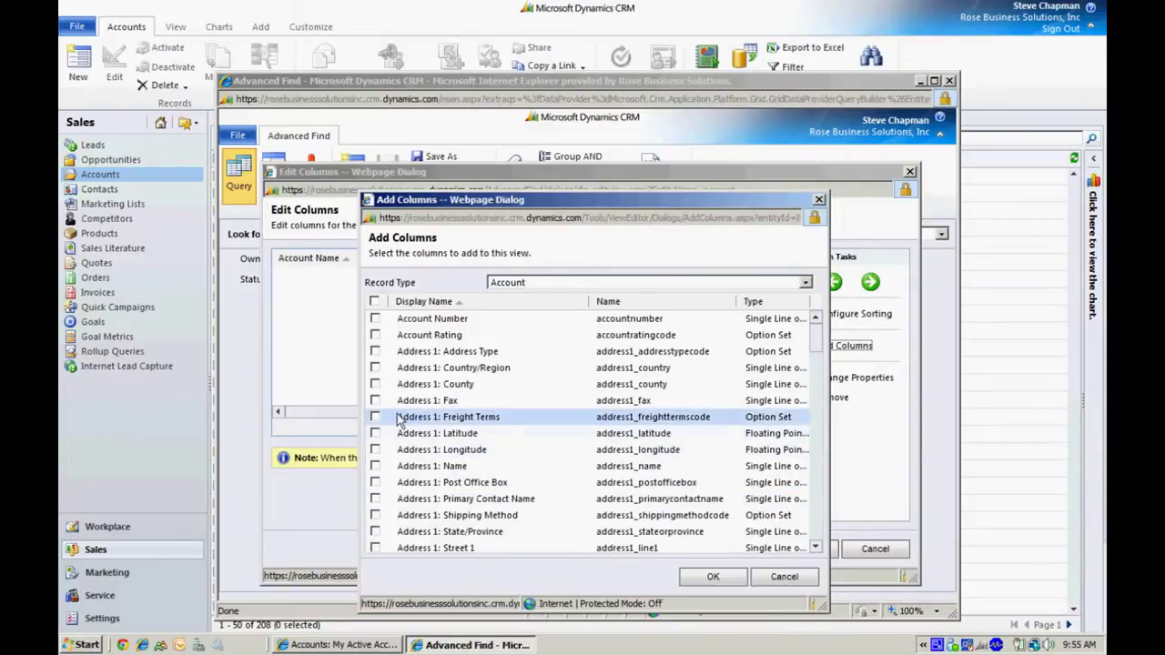
click(375, 368)
click(713, 576)
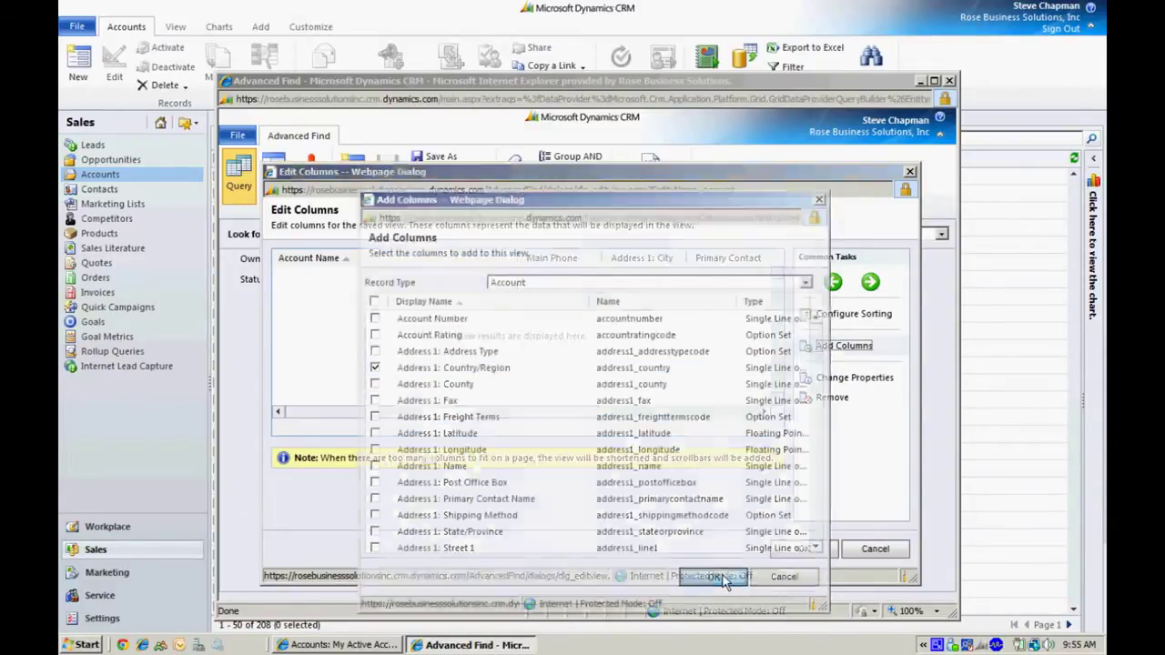
click(803, 549)
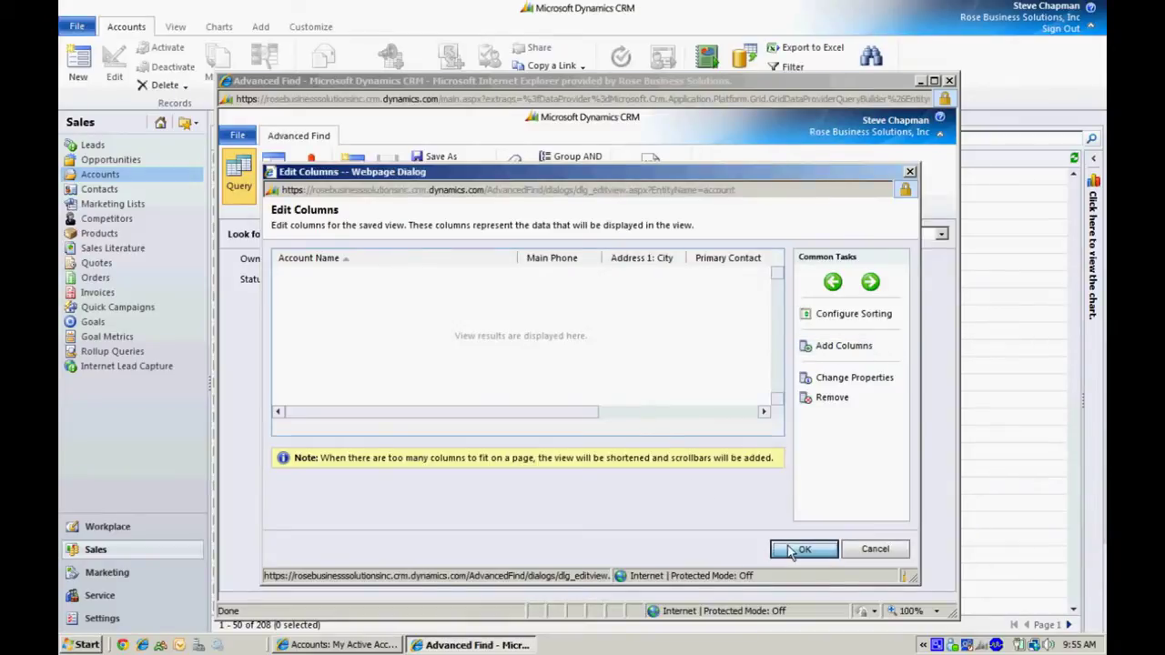
click(314, 179)
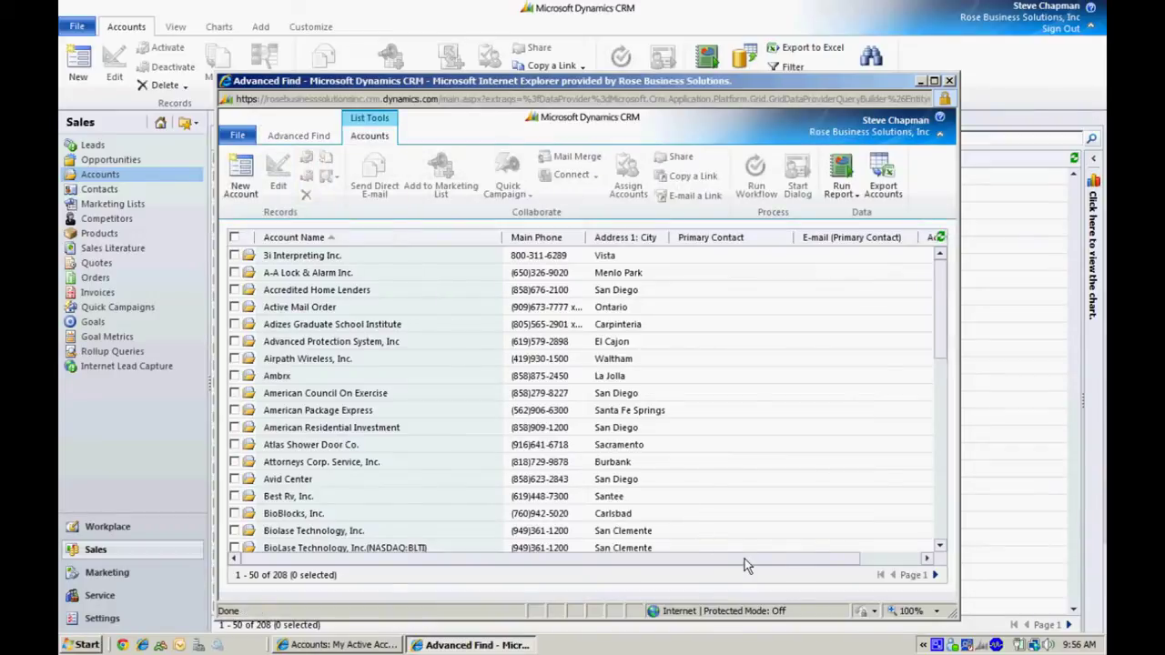
drag(745, 559, 862, 575)
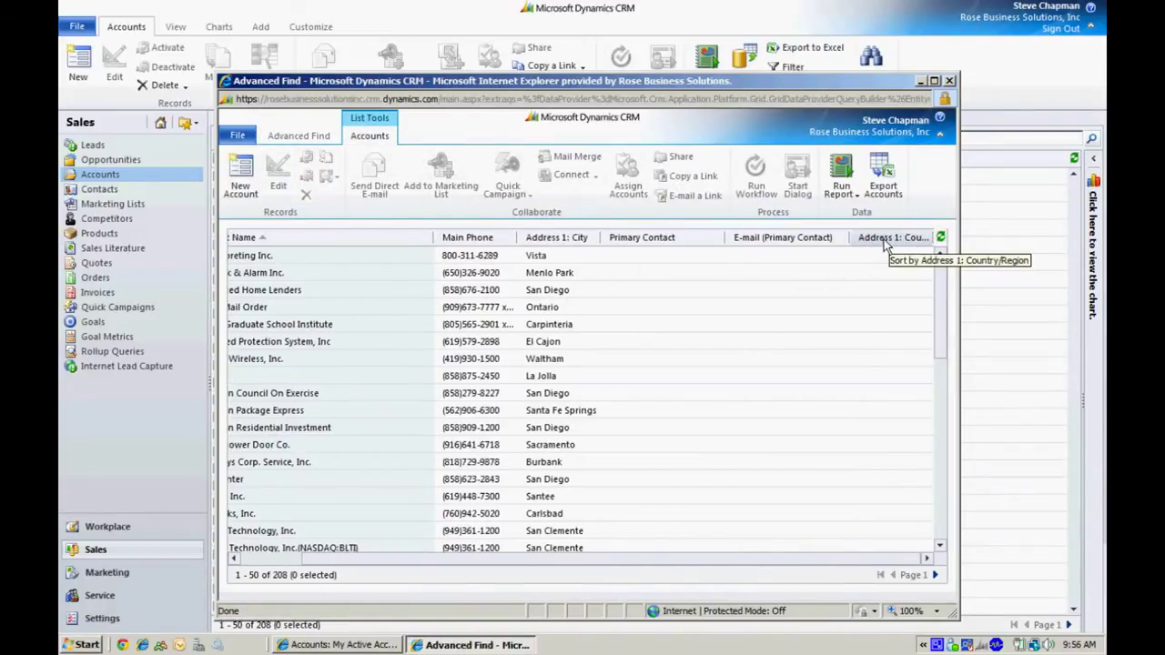
Export this page's records as a re-importable static worksheet, replacing "For Re-import - Account Advanced Find View.xml" in Documents
click(883, 191)
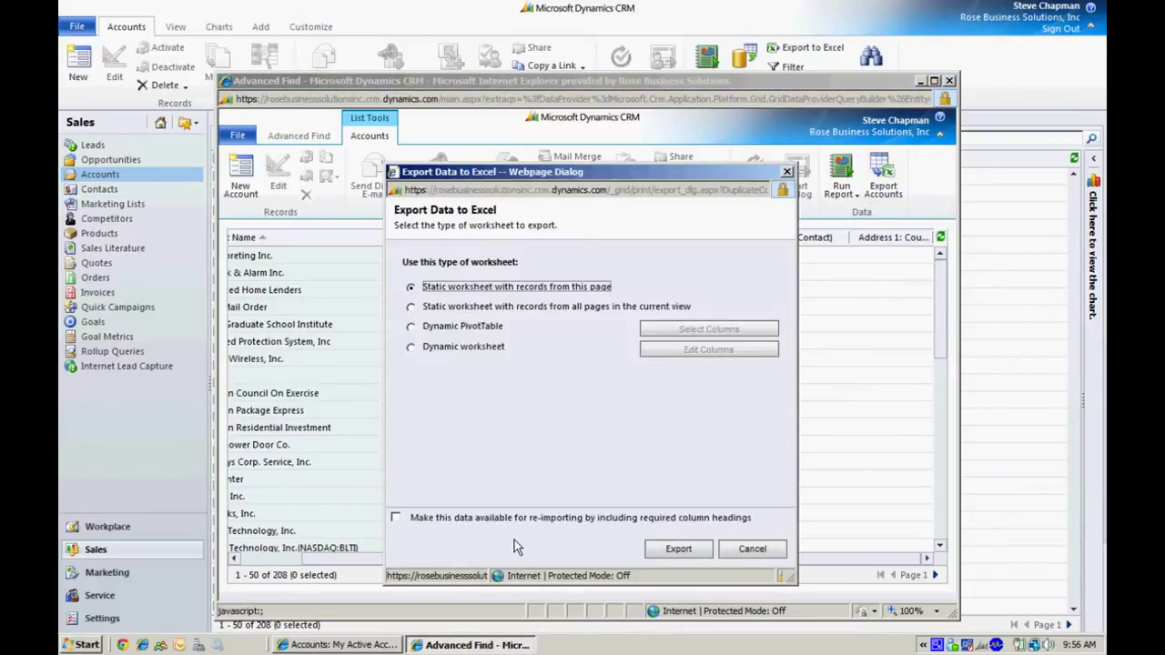
click(395, 517)
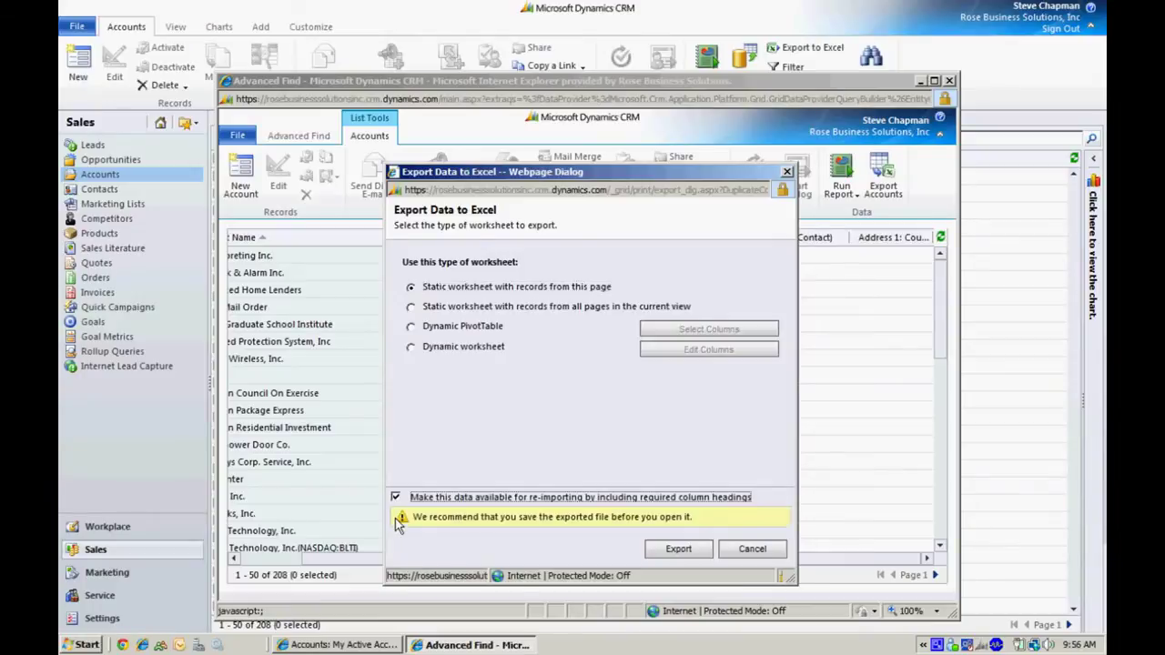
click(685, 551)
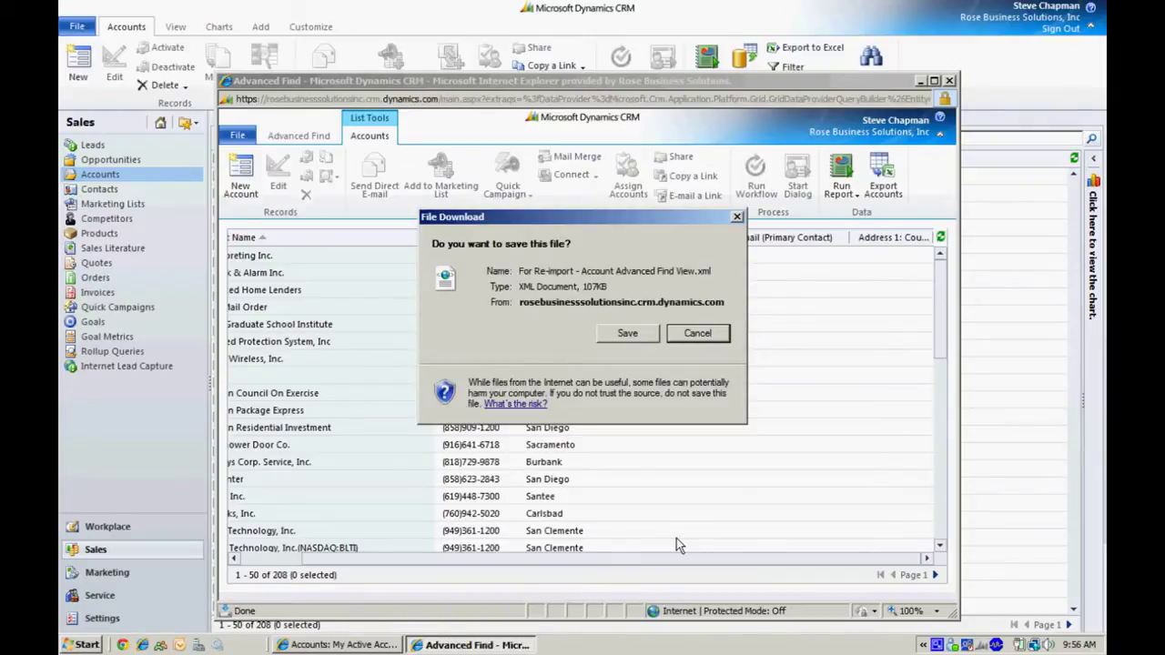
click(628, 333)
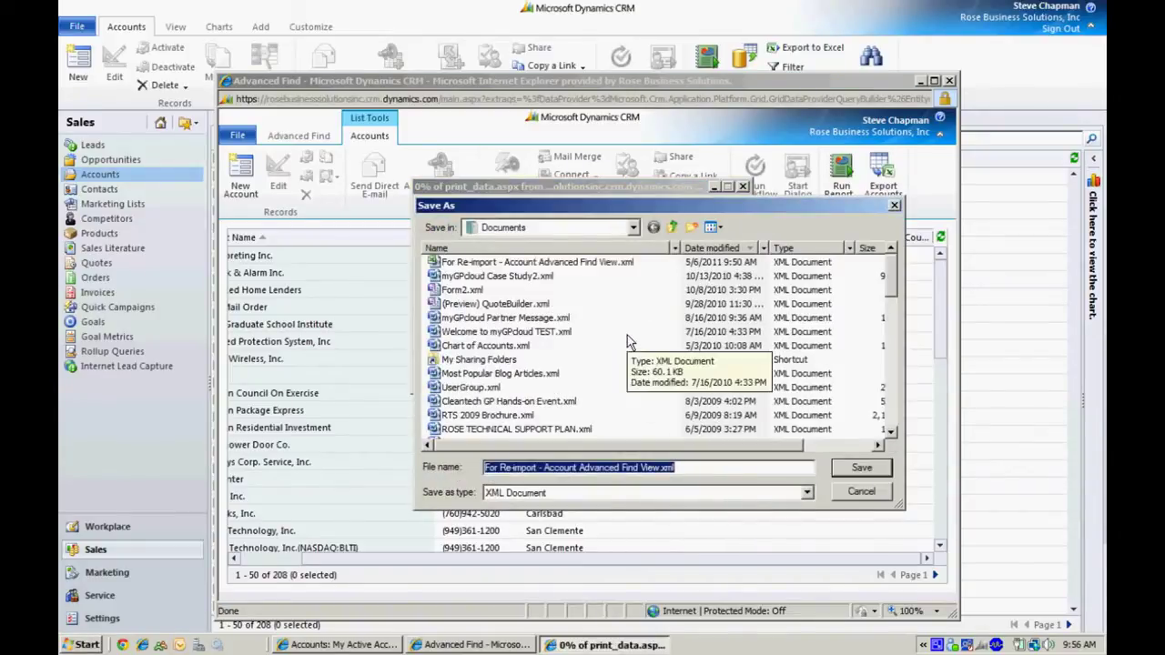
click(869, 473)
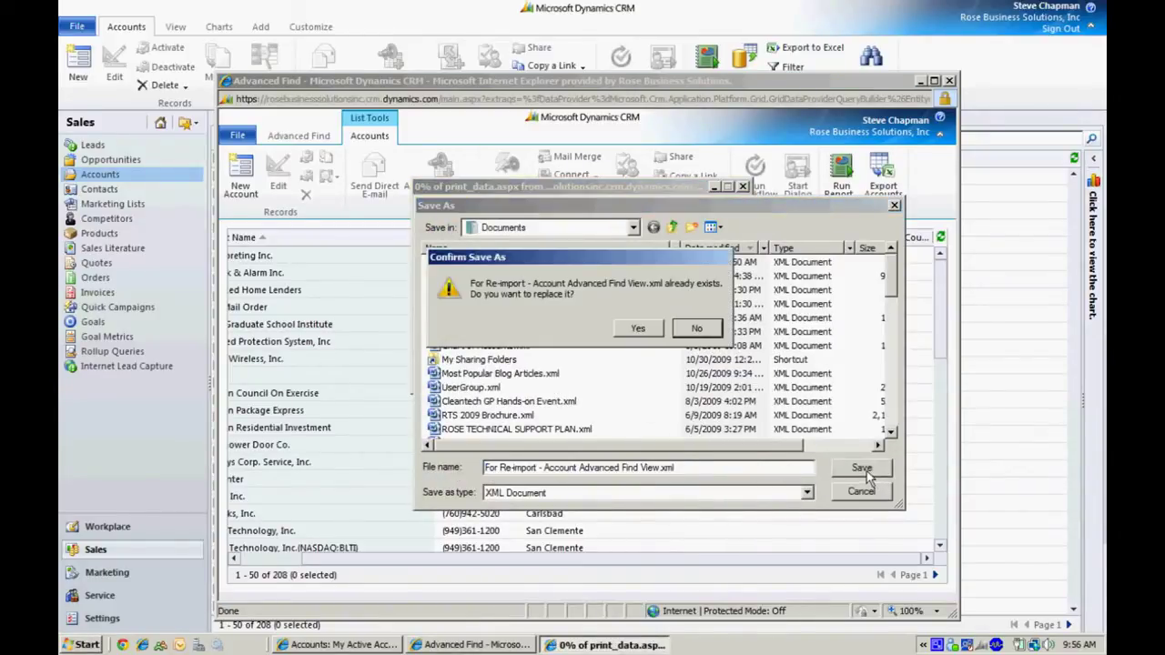
click(639, 331)
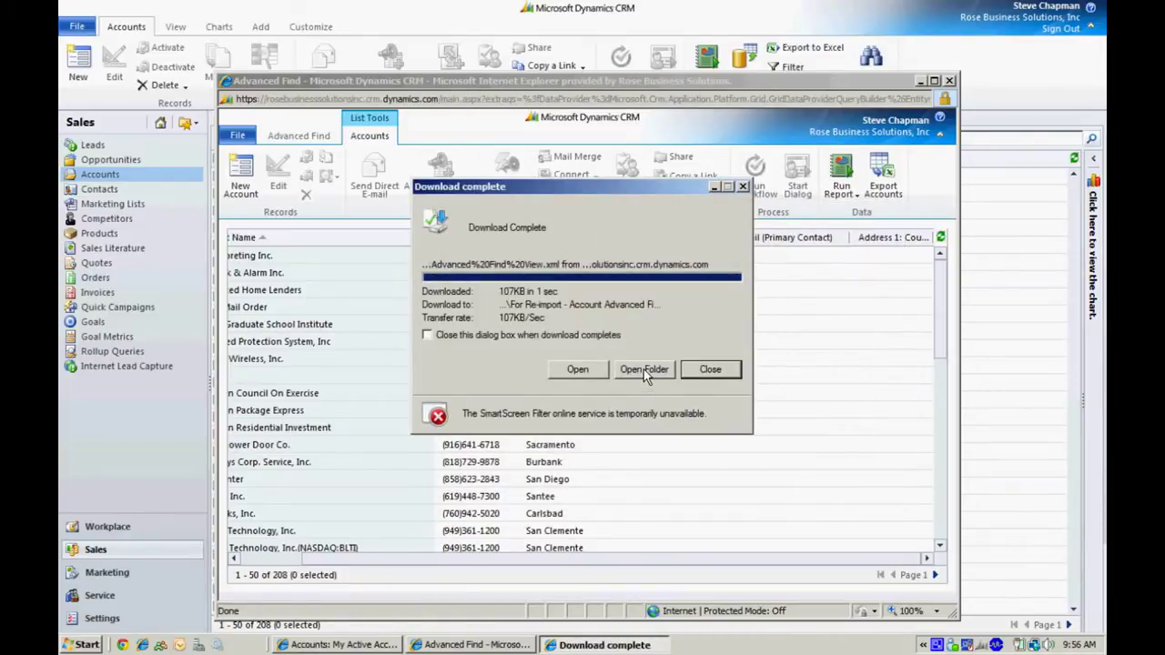
Open the exported file from its folder in Excel and enter United States as the first account's country in K2
click(644, 370)
key(Return)
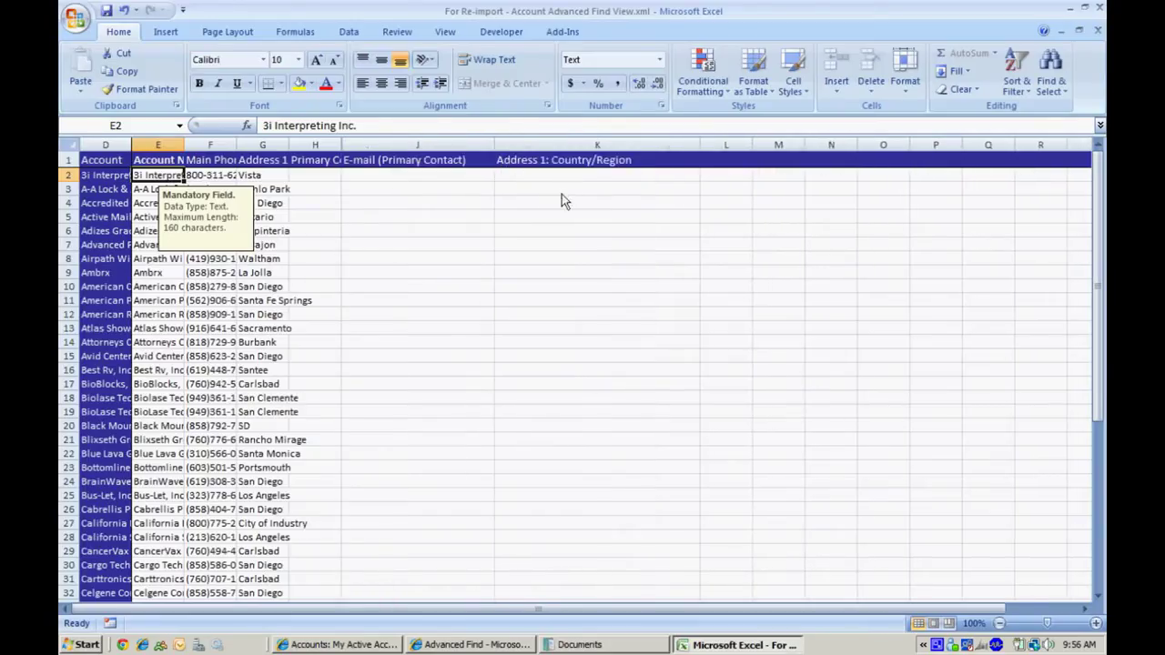
click(501, 177)
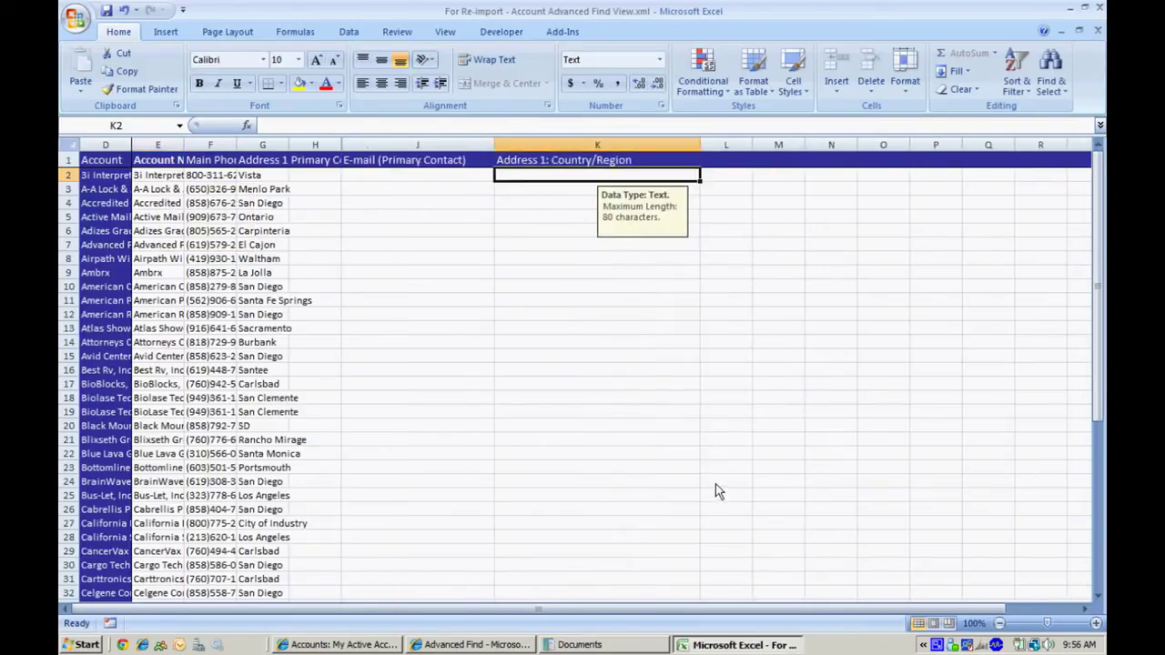
text(UN)
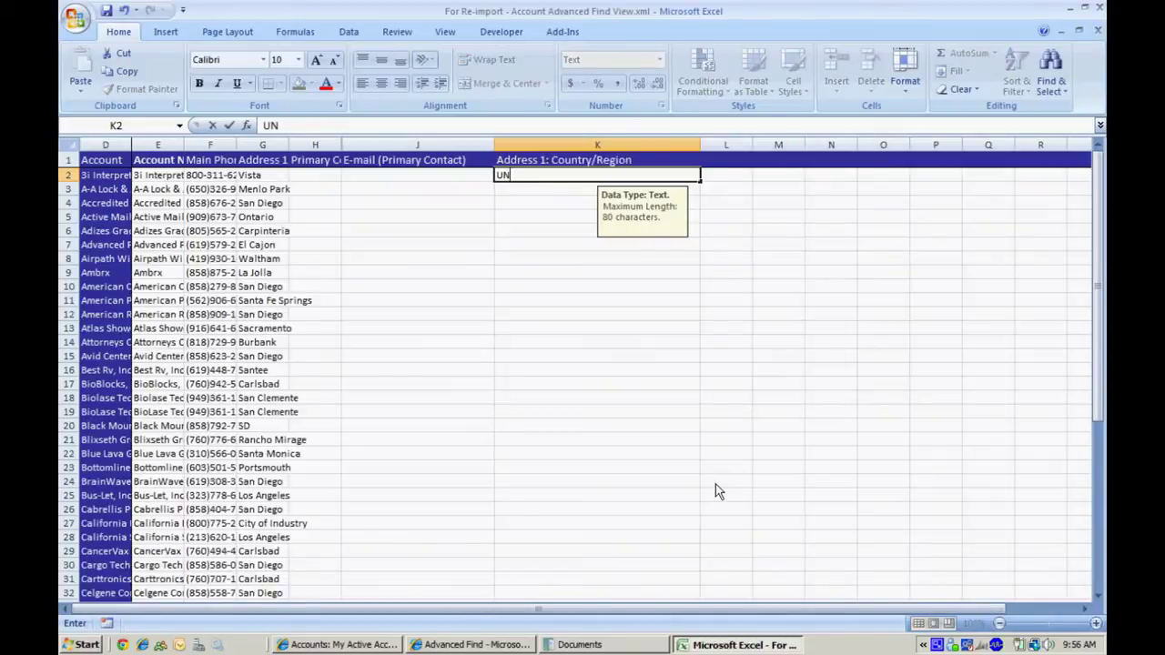
key(Return)
Copy United States from K2 into the Country/Region cells K3 through K51
click(528, 179)
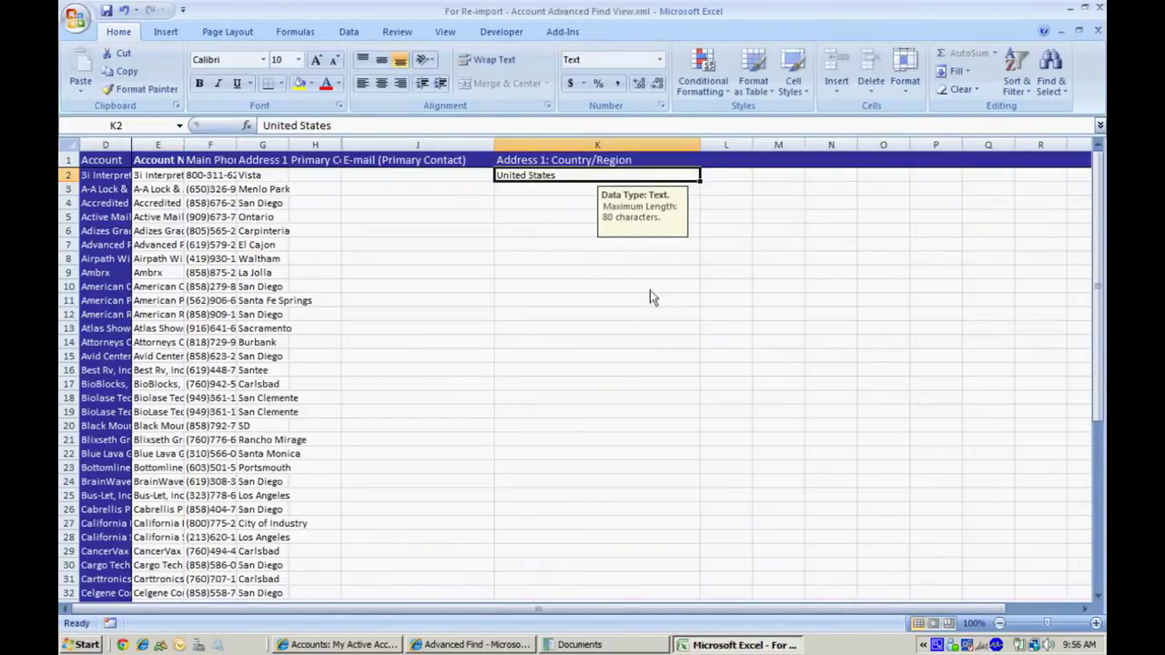
key(ctrl+c)
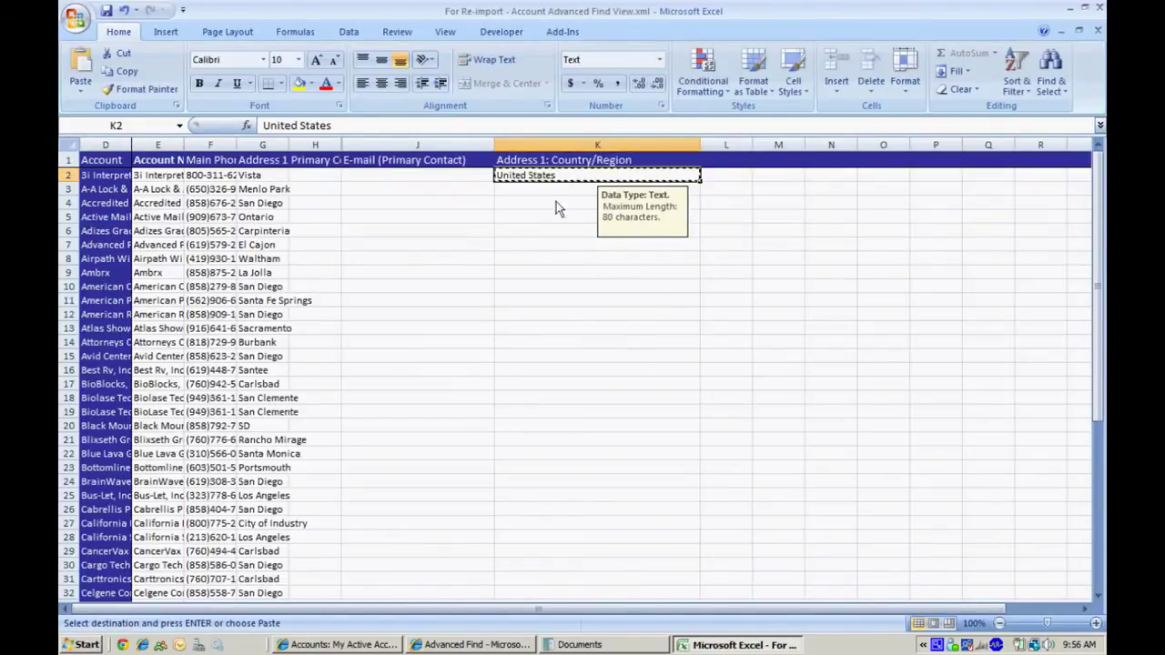
drag(546, 188, 589, 584)
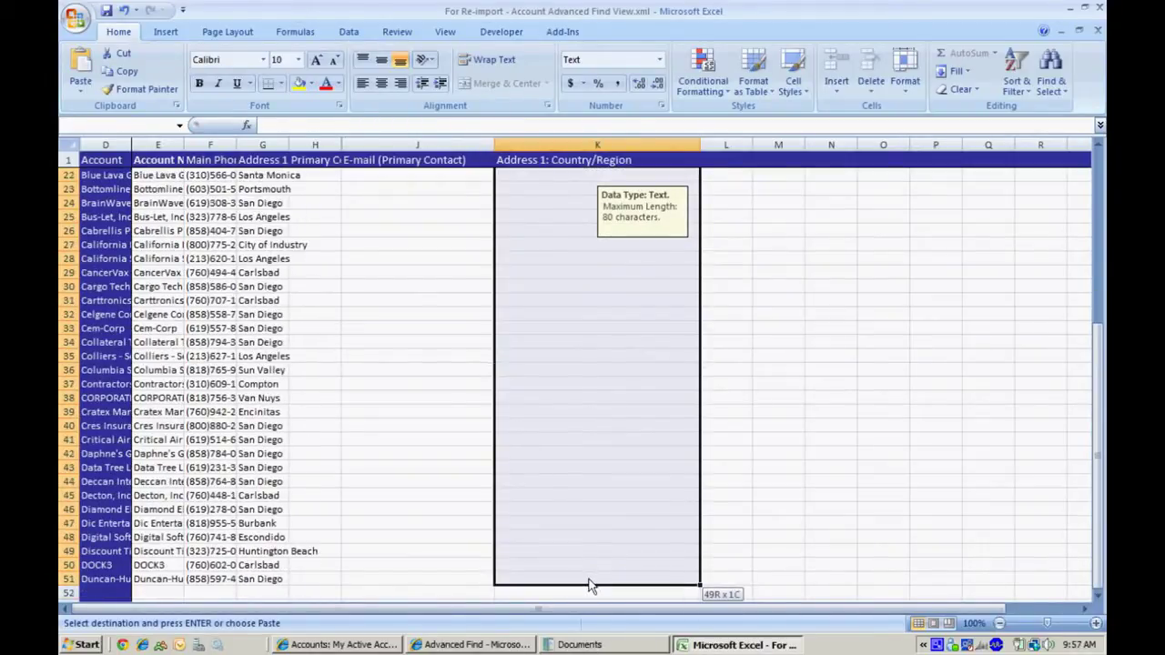
key(ctrl+v)
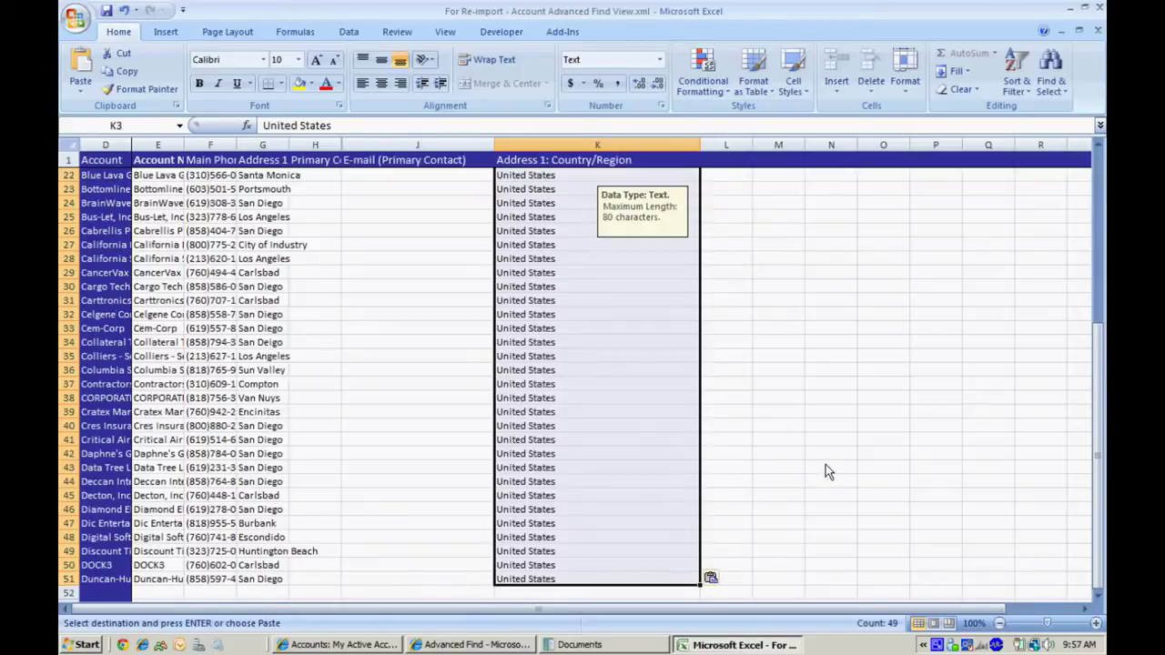
Save the workbook, keeping the XML Spreadsheet 2003 format, and close Excel
scroll(826, 465, up, 7)
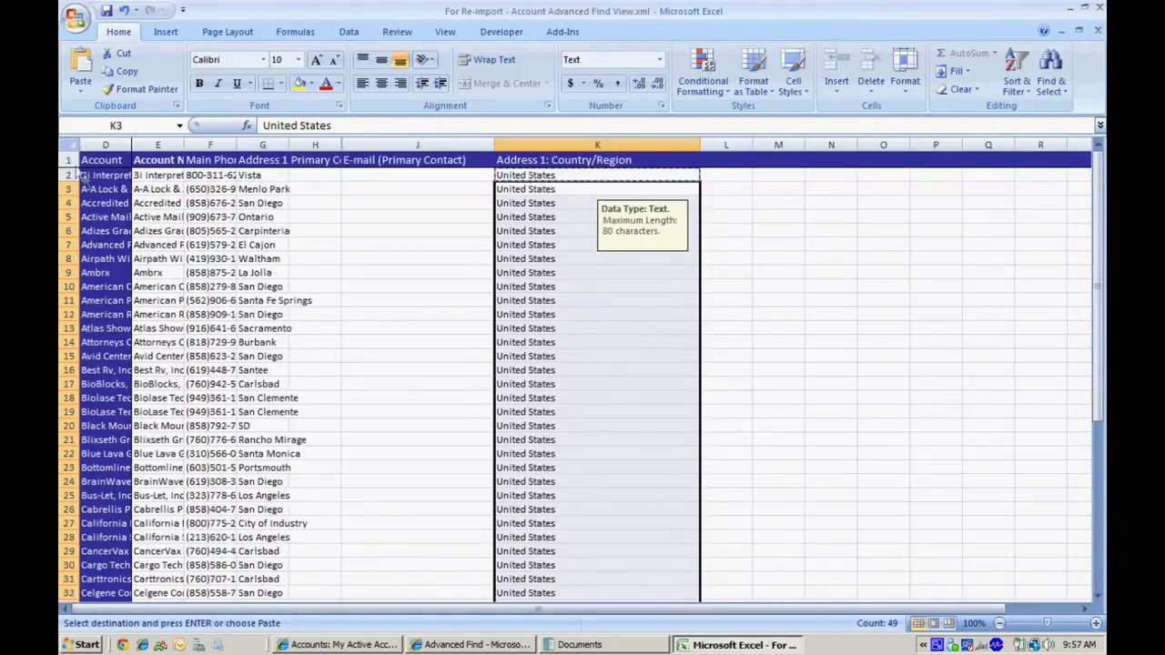
click(107, 11)
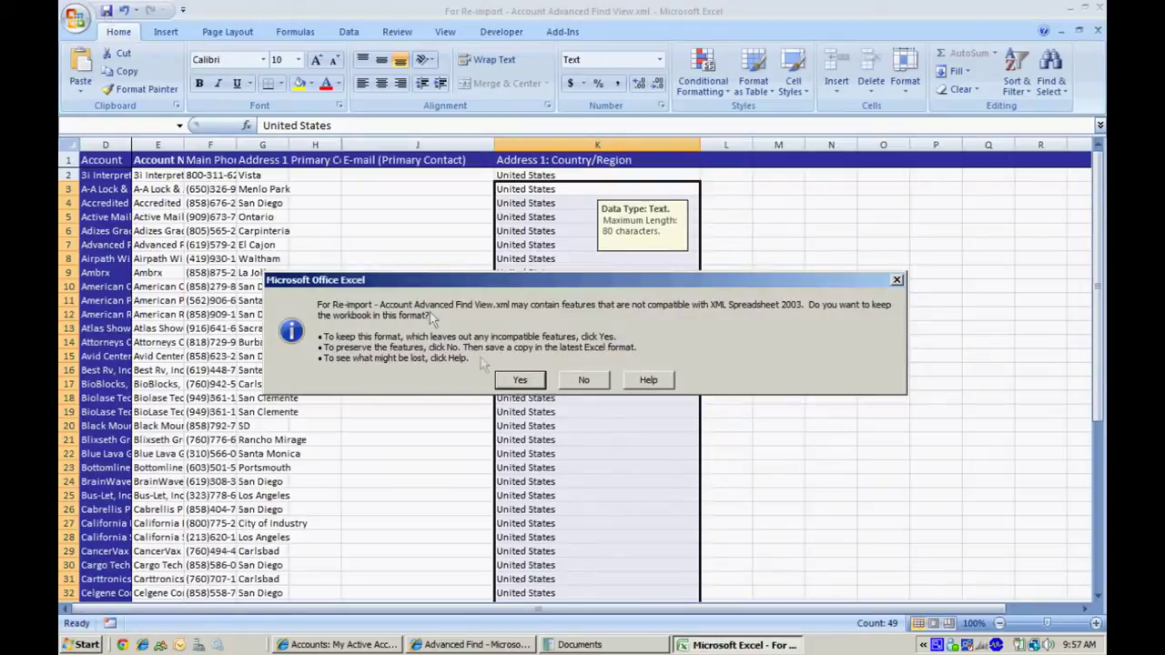
click(518, 379)
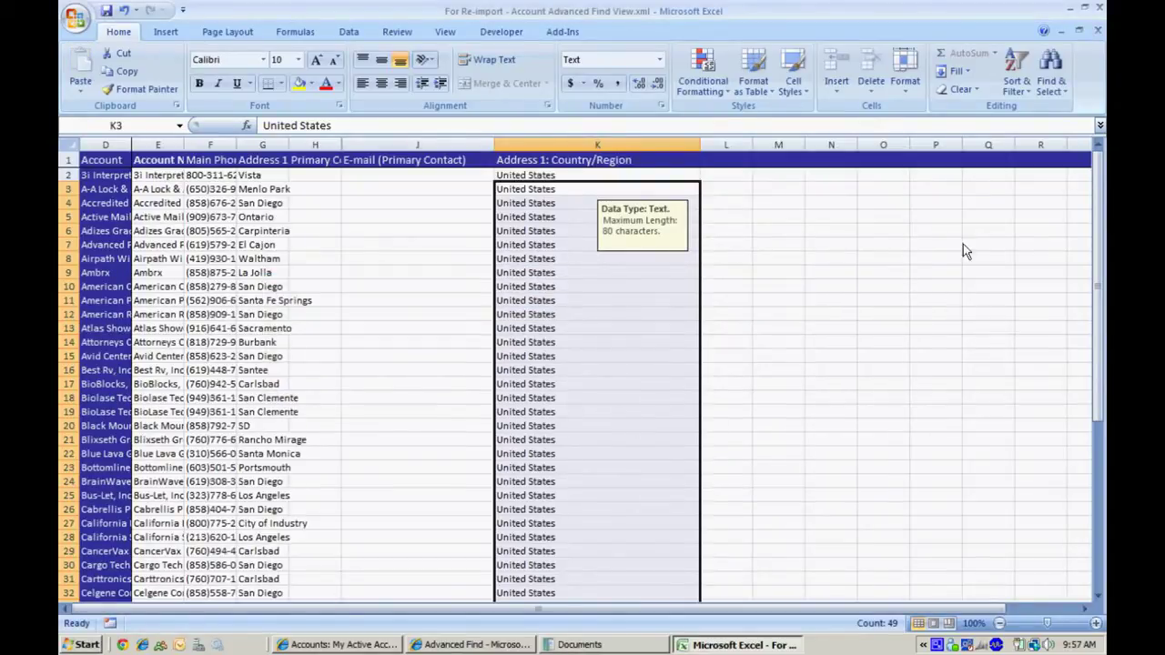
click(1098, 31)
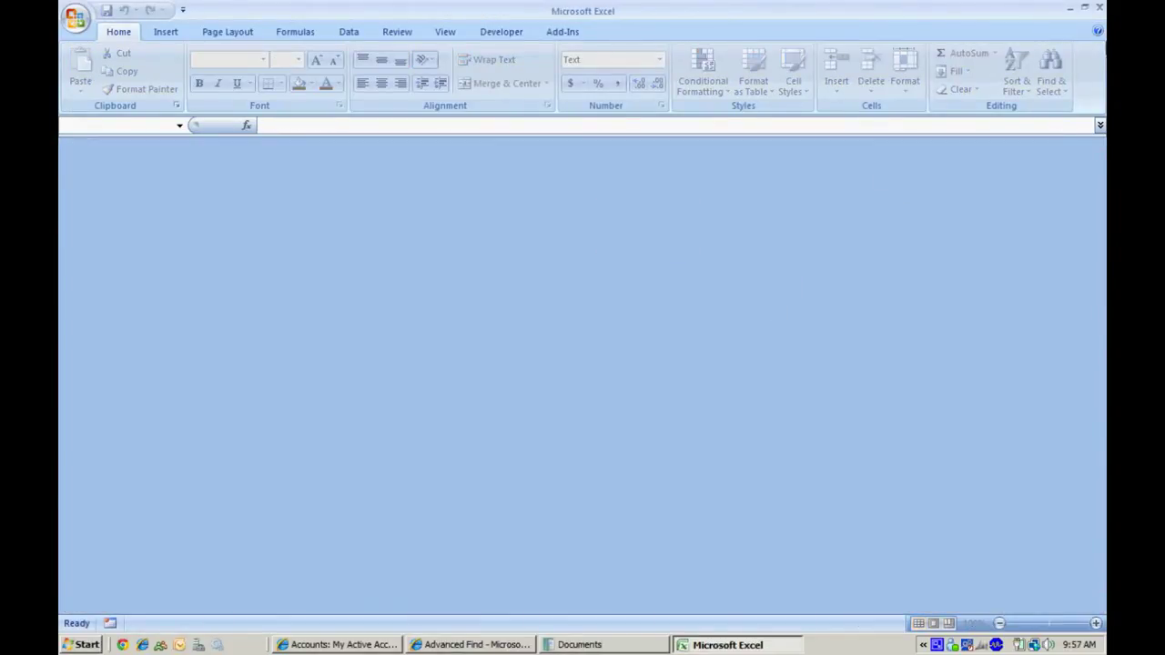
click(1099, 9)
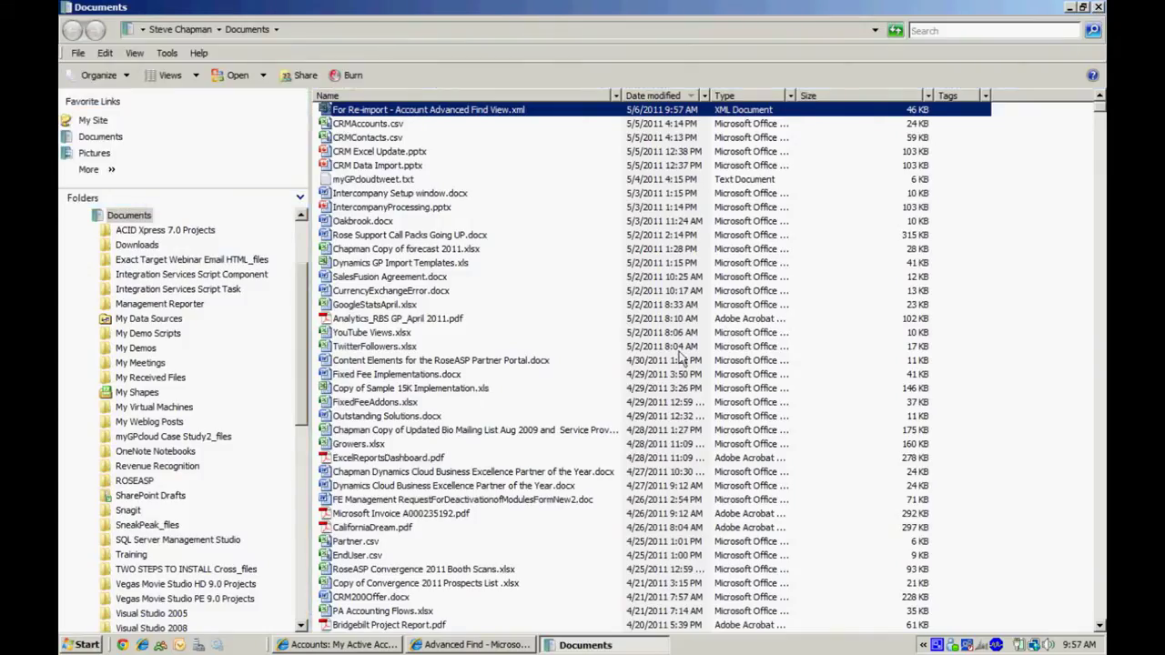
Return to the CRM accounts list and submit "For Re-import - Account Advanced Find View.xml" for import with the default settings
click(369, 645)
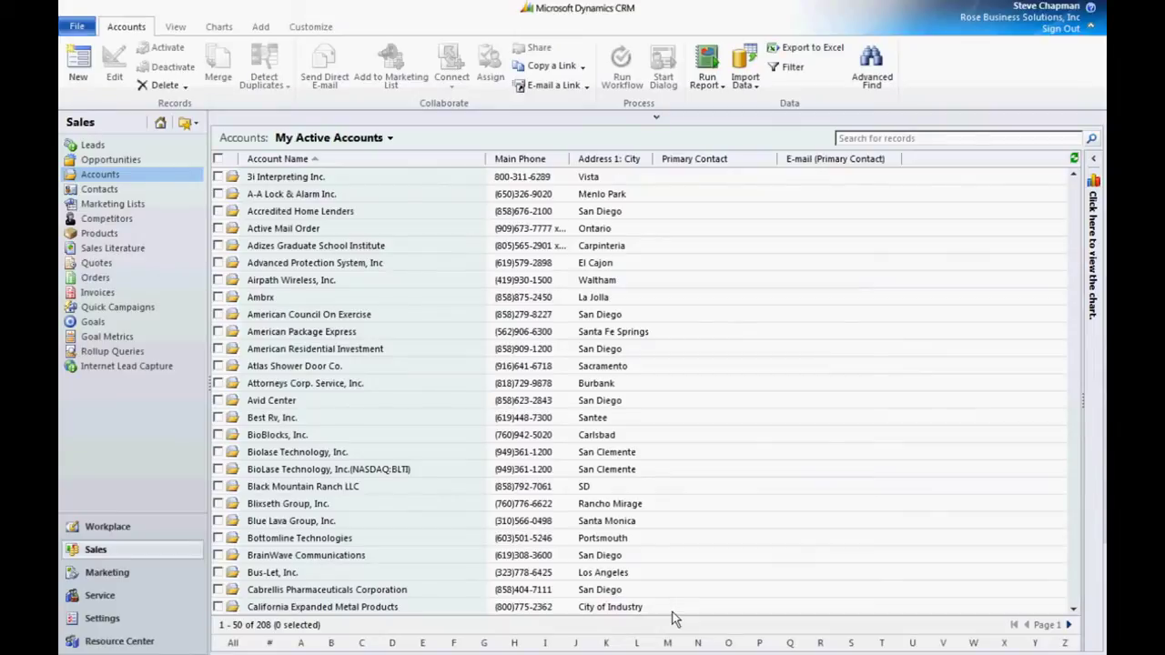
click(746, 83)
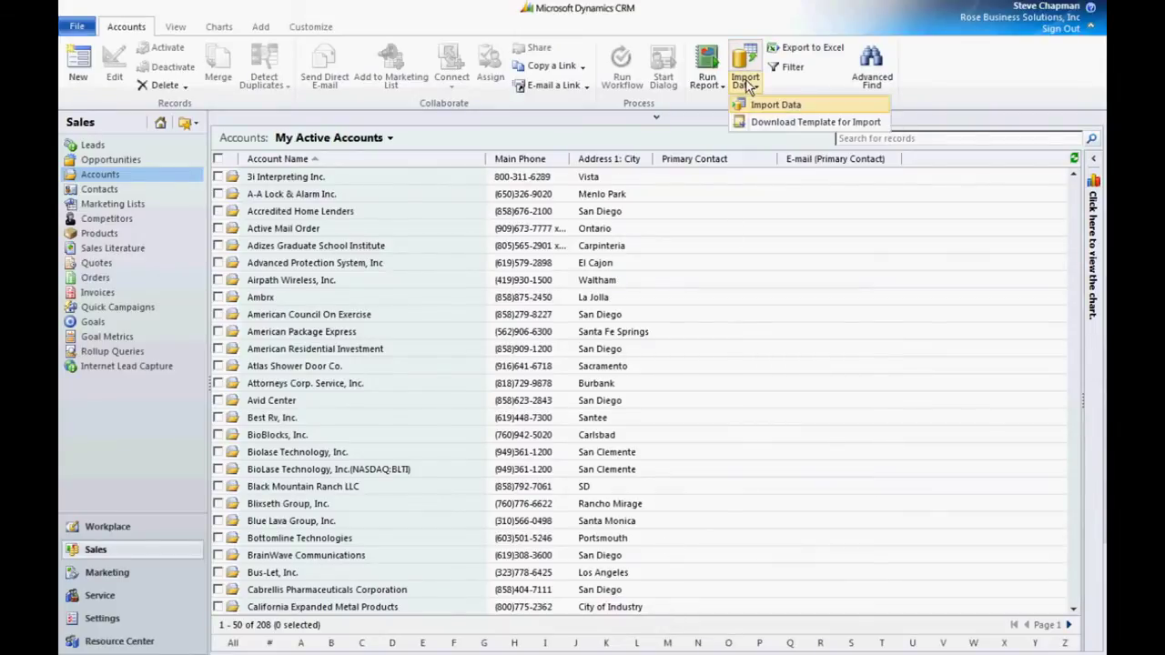
click(759, 107)
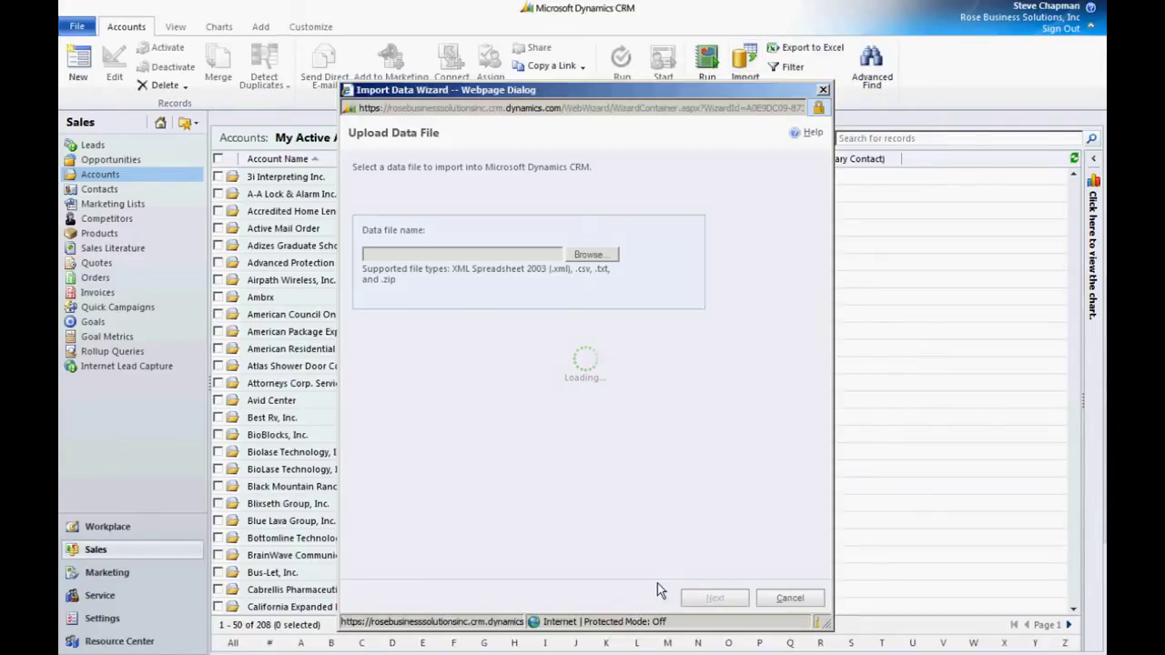
click(589, 256)
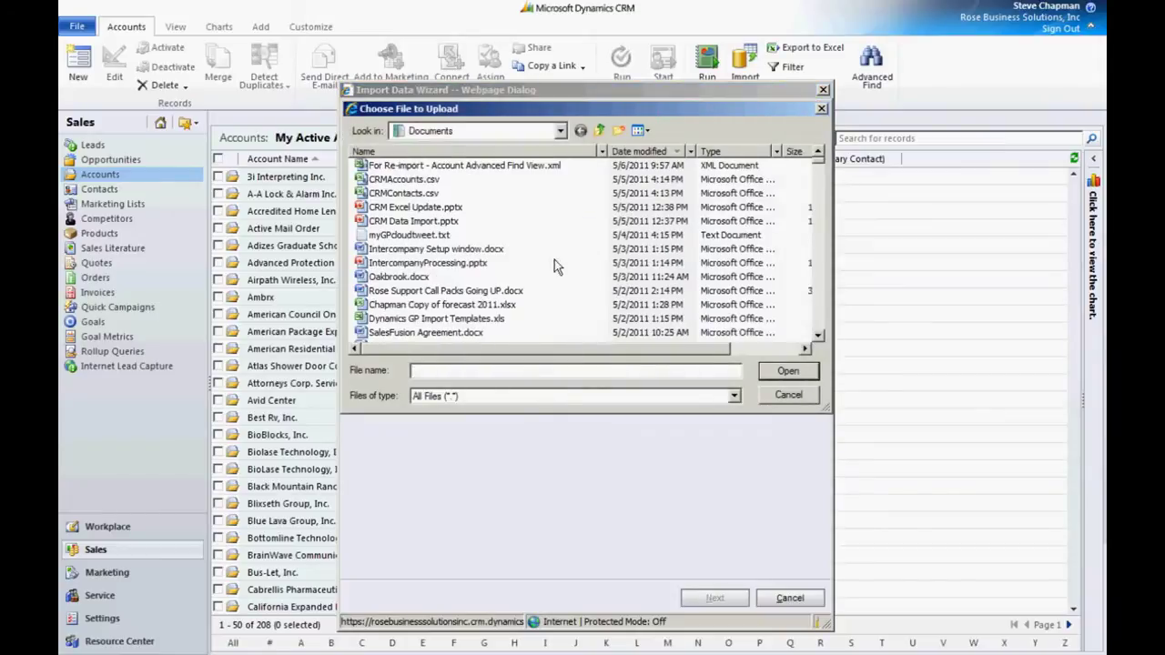
double_click(446, 167)
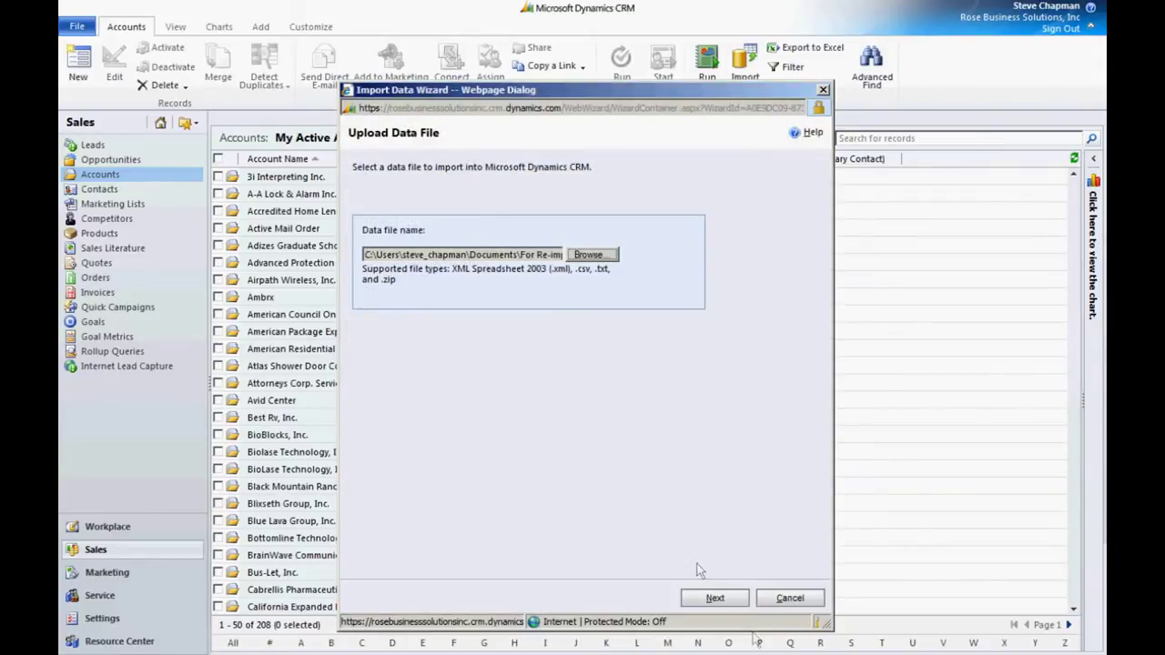
click(715, 598)
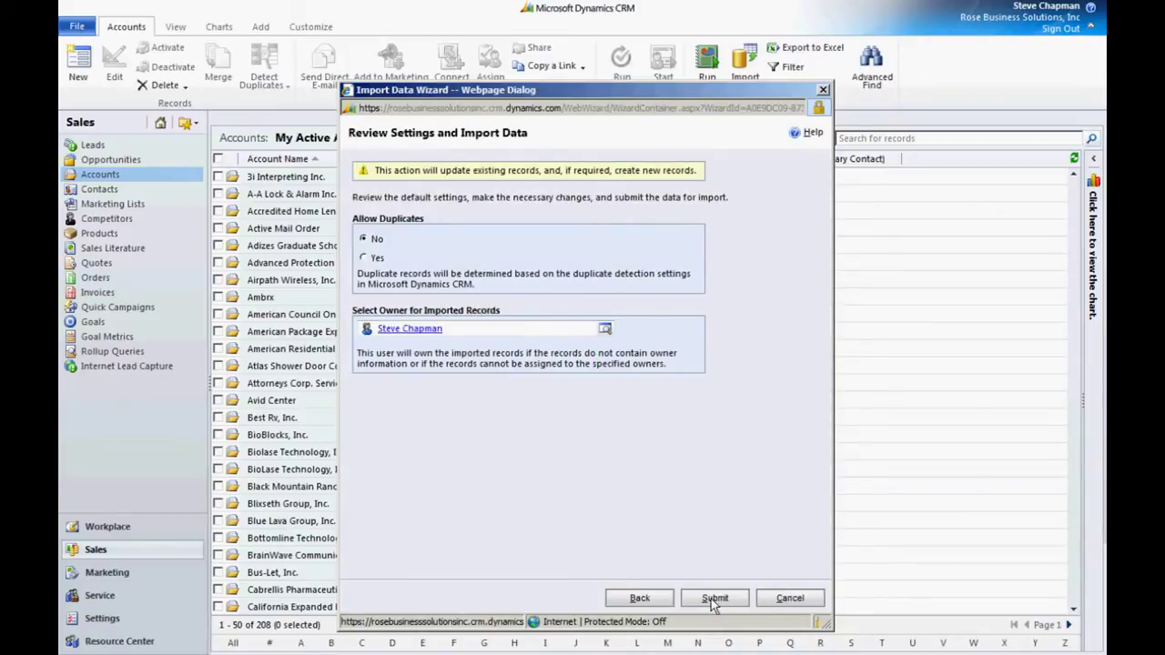
click(710, 603)
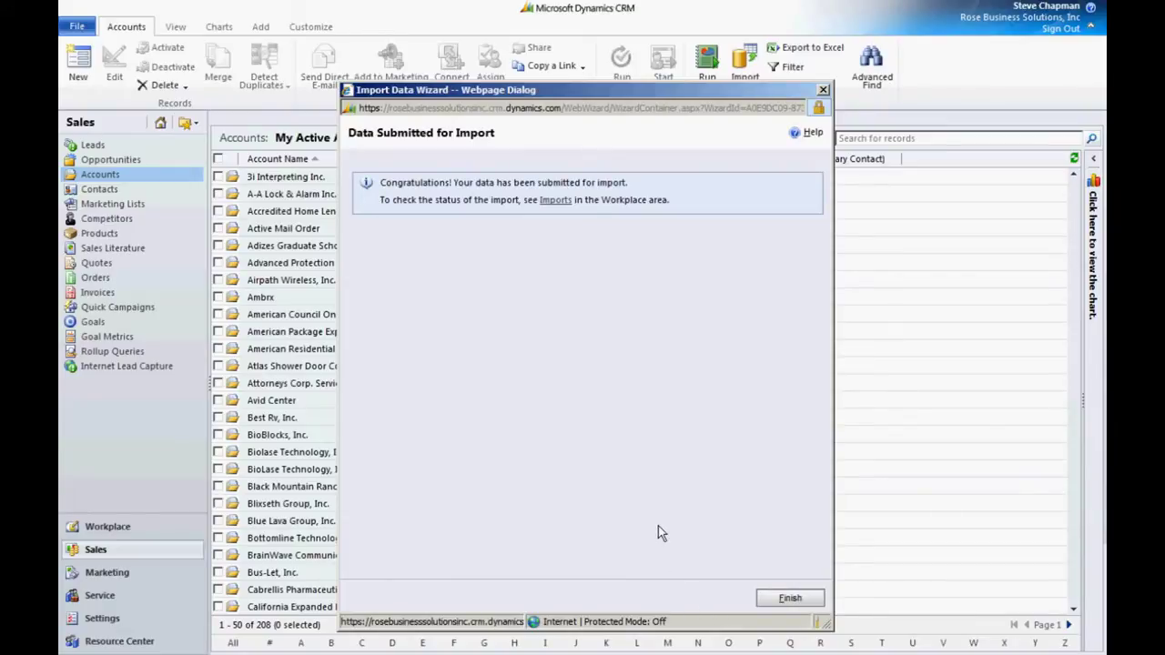
Check the submitted import's status in My Imports, refreshing the list, and close the imports window and import wizard
click(560, 202)
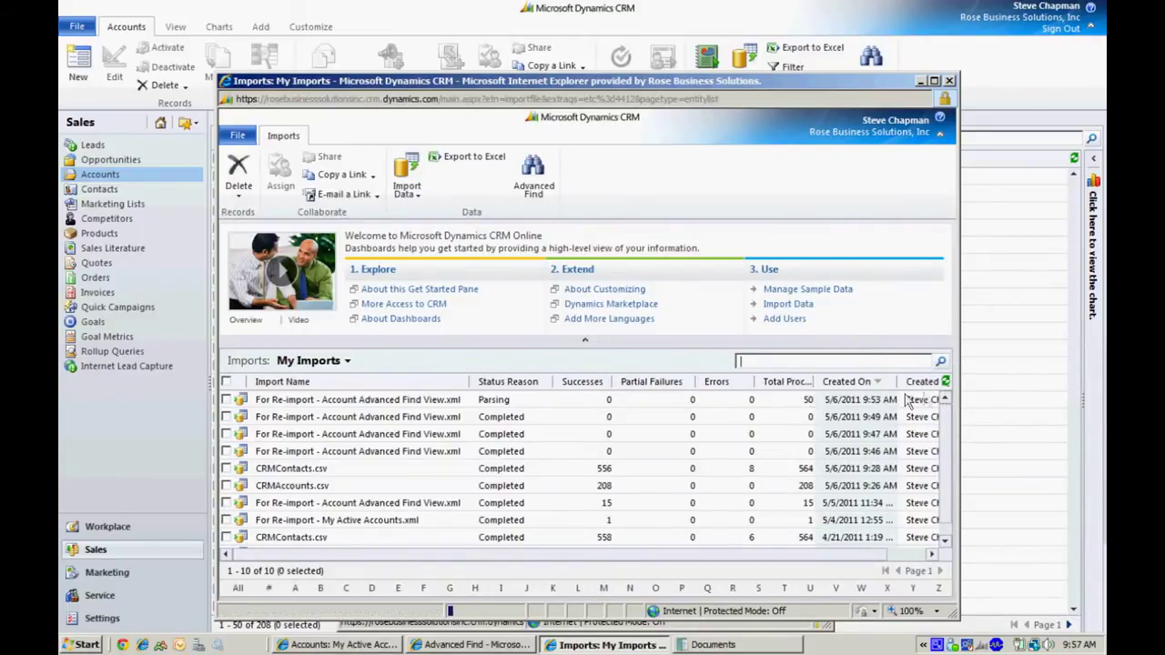
click(947, 383)
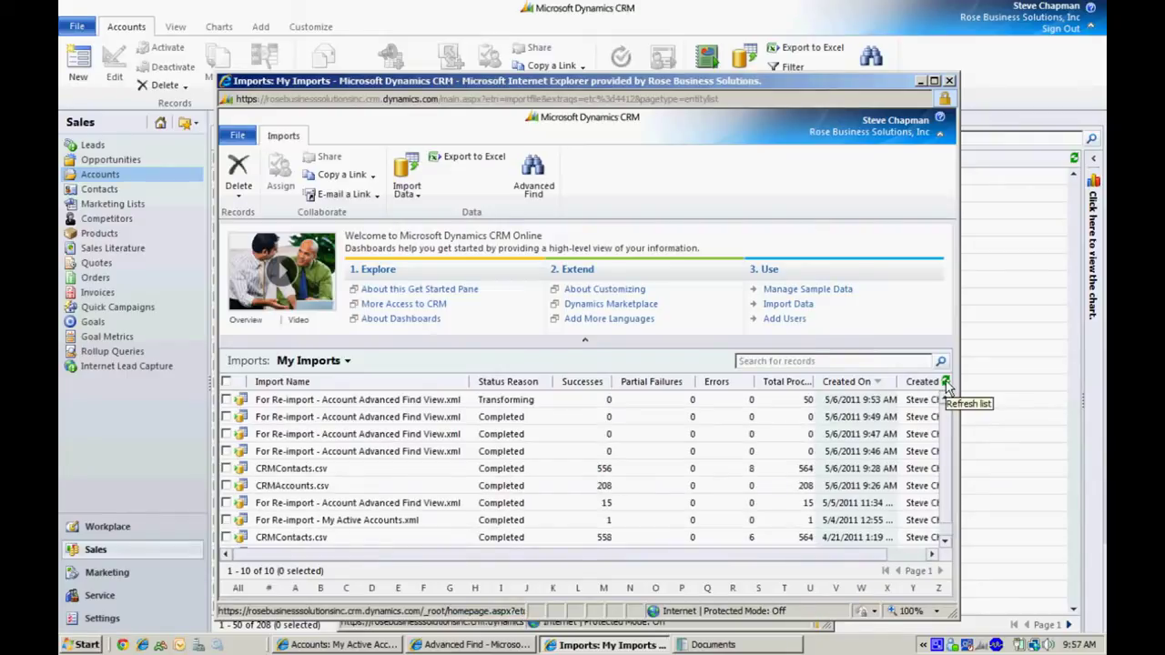
click(946, 383)
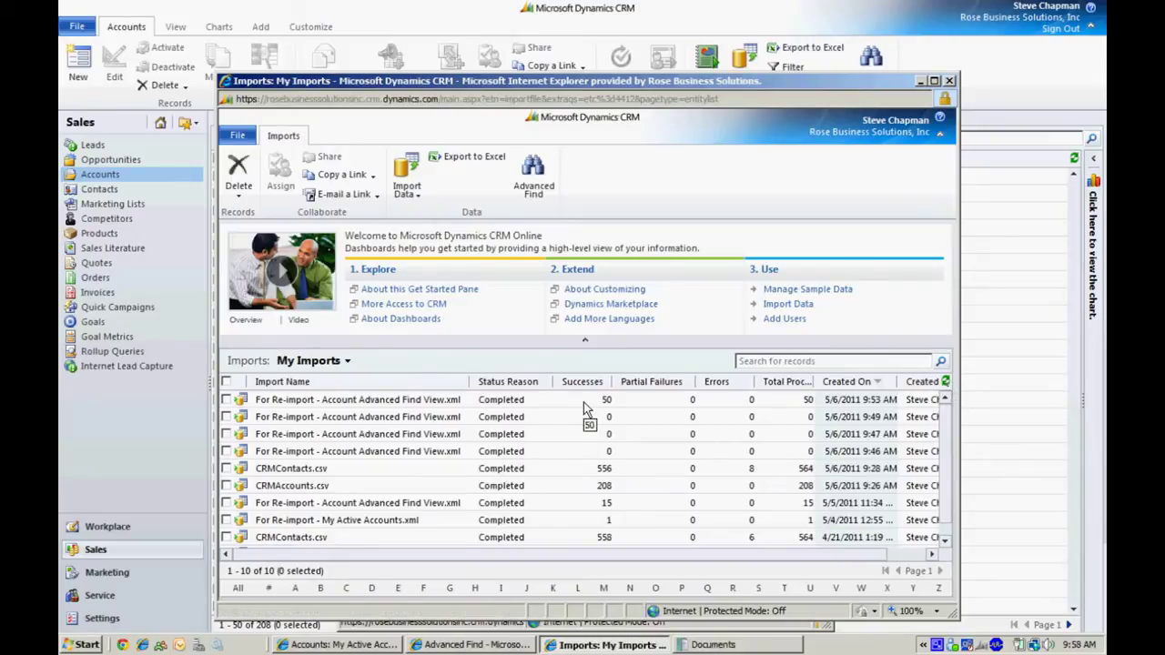
click(949, 81)
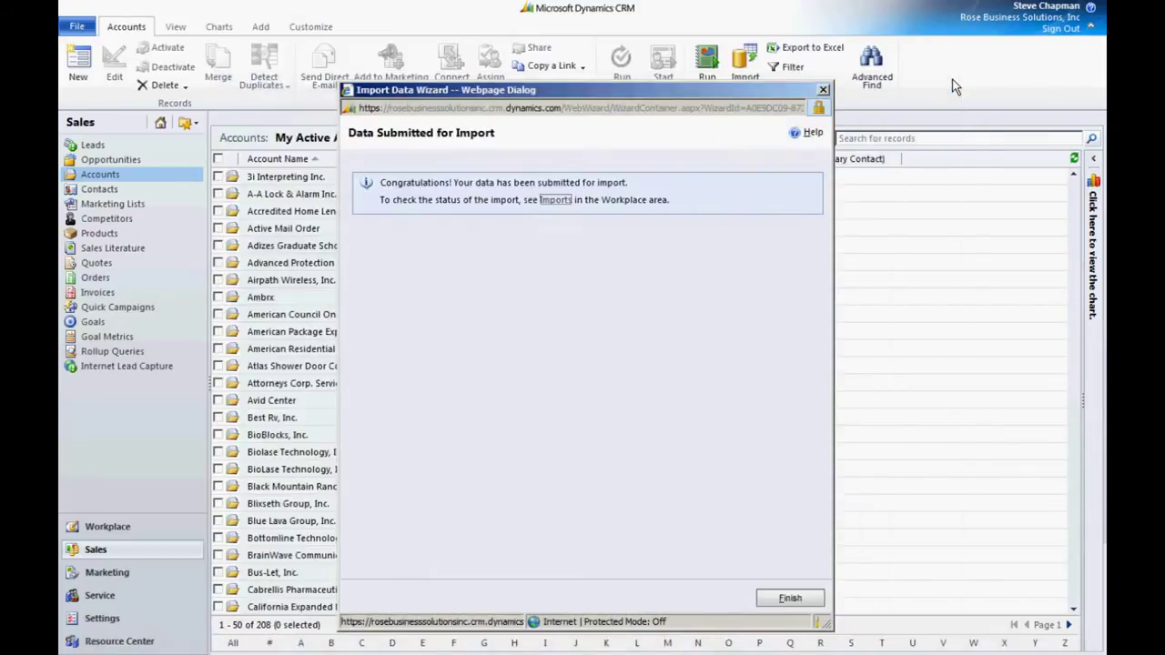
click(823, 90)
click(637, 387)
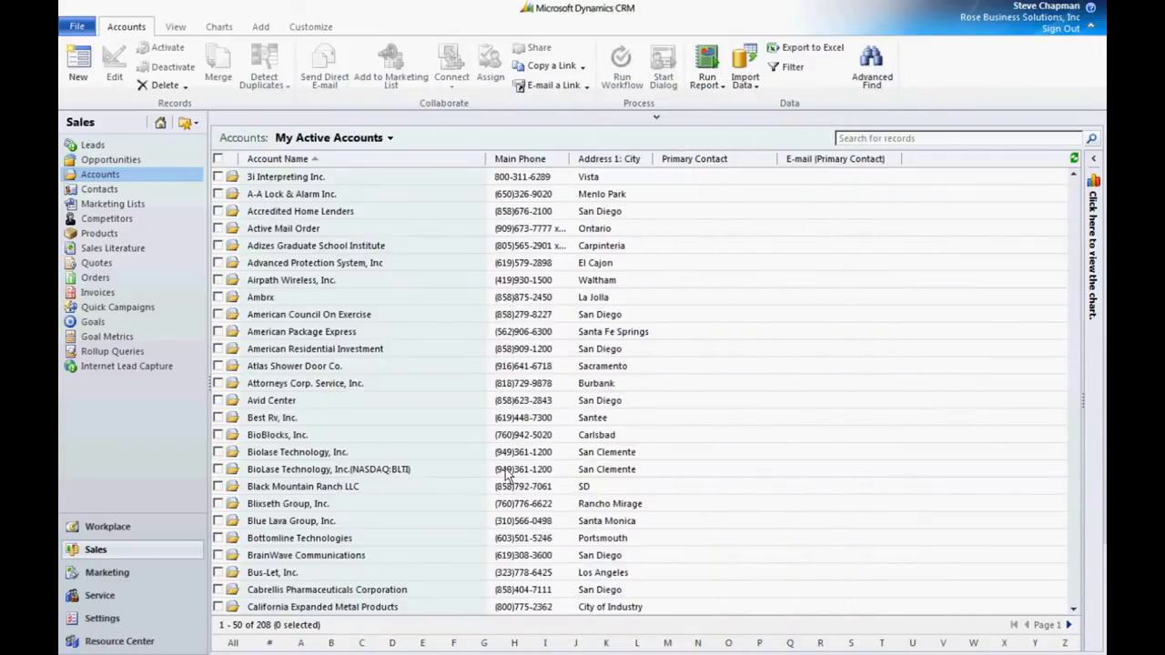
Open the Adizes Graduate School Institute account record
click(296, 246)
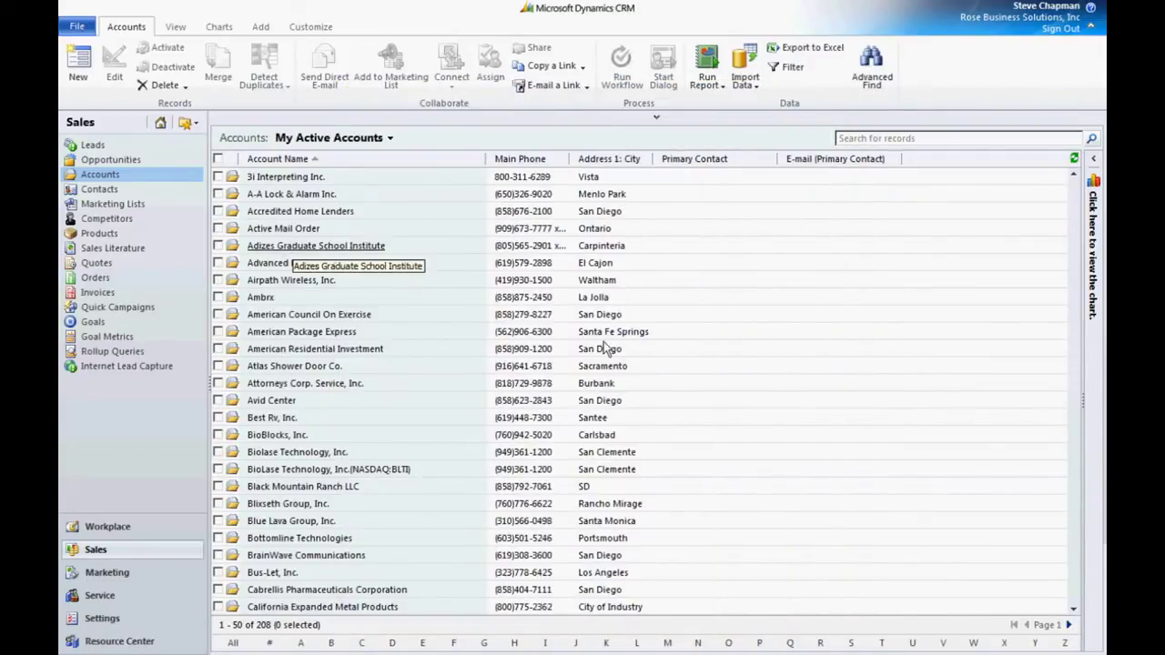